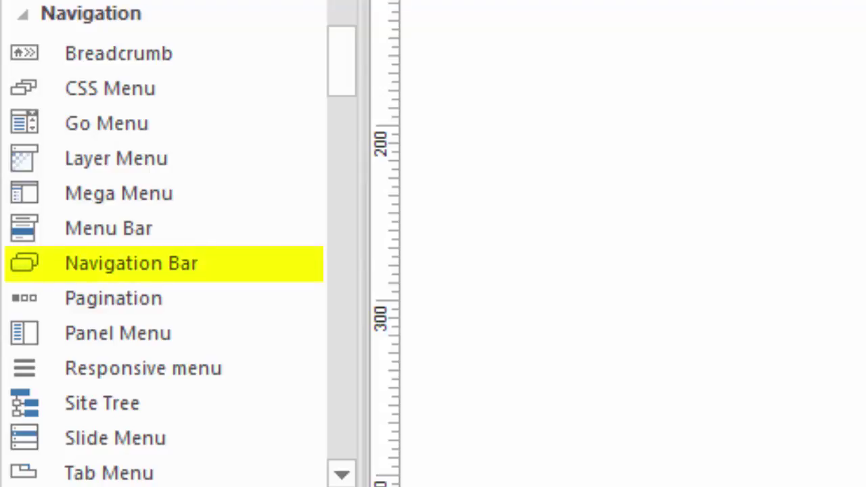
Step: Draw a four-item navigation bar (Item 1–Item 4) on the index page, then nudge it left and down
{"action": "left_click", "coordinate": [116, 270]}
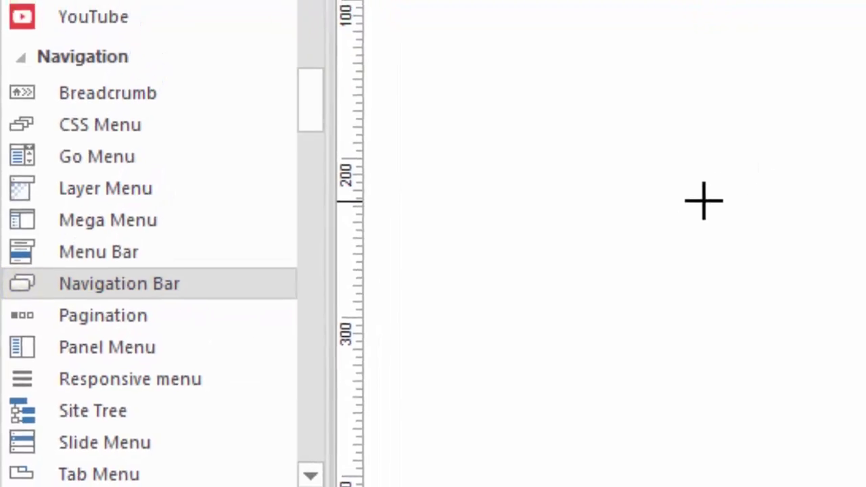
{"action": "mouse_move", "coordinate": [492, 54]}
{"action": "left_mouse_down"}
{"action": "mouse_move", "coordinate": [865, 120]}
{"action": "mouse_move", "coordinate": [826, 132]}
{"action": "mouse_move", "coordinate": [790, 129]}
{"action": "left_mouse_up"}
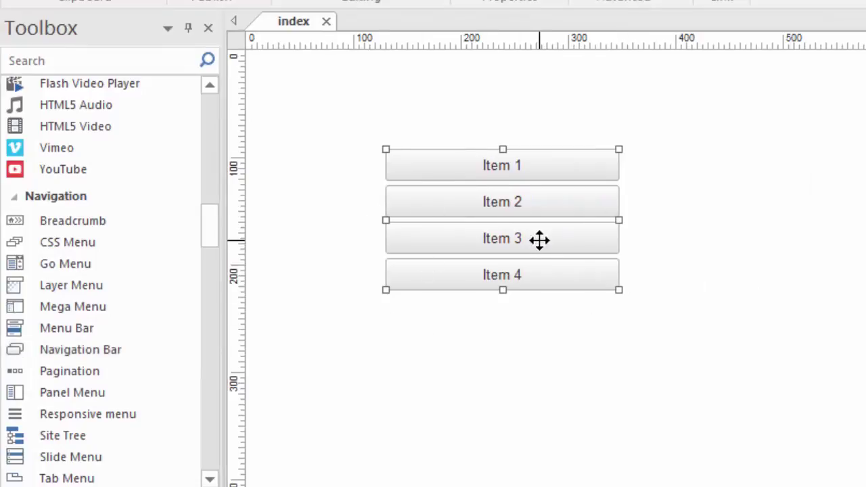
{"action": "left_click_drag", "start_coordinate": [541, 240], "coordinate": [495, 257]}
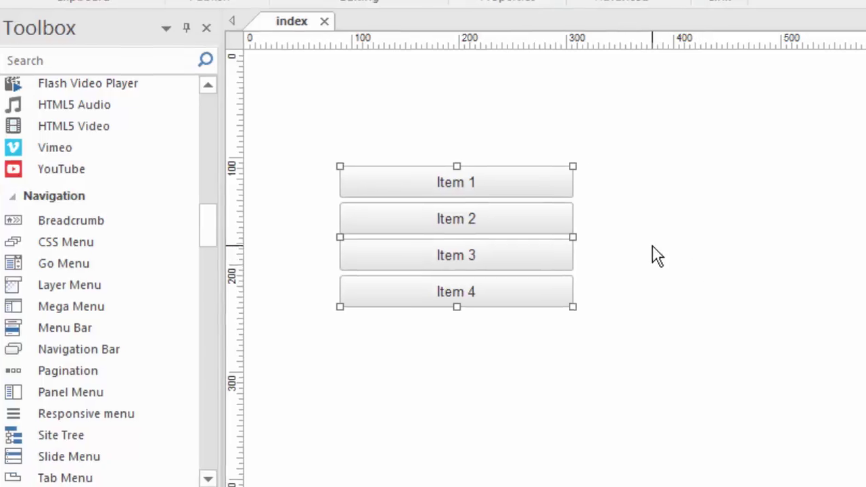
Step: Bring up the Navigation Bar dialog for the menu, move it aside, and select Item 1
{"action": "double_click", "coordinate": [548, 193]}
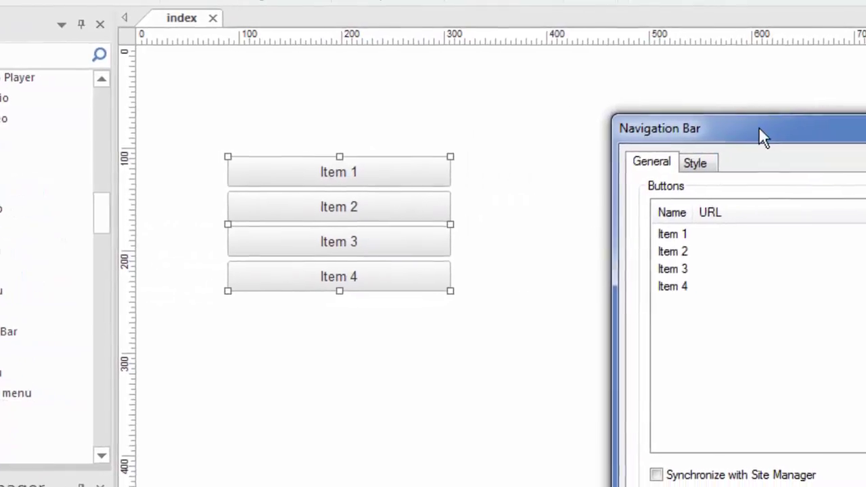
{"action": "left_click_drag", "start_coordinate": [796, 134], "coordinate": [709, 22]}
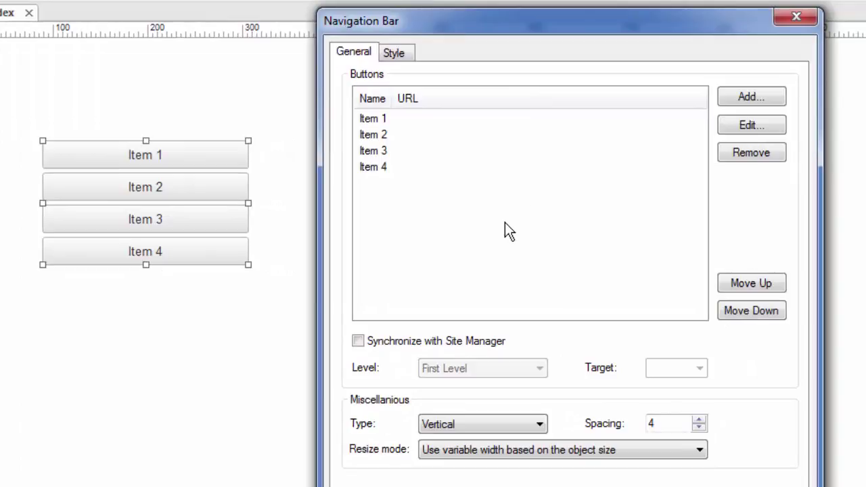
{"action": "left_click", "coordinate": [381, 119]}
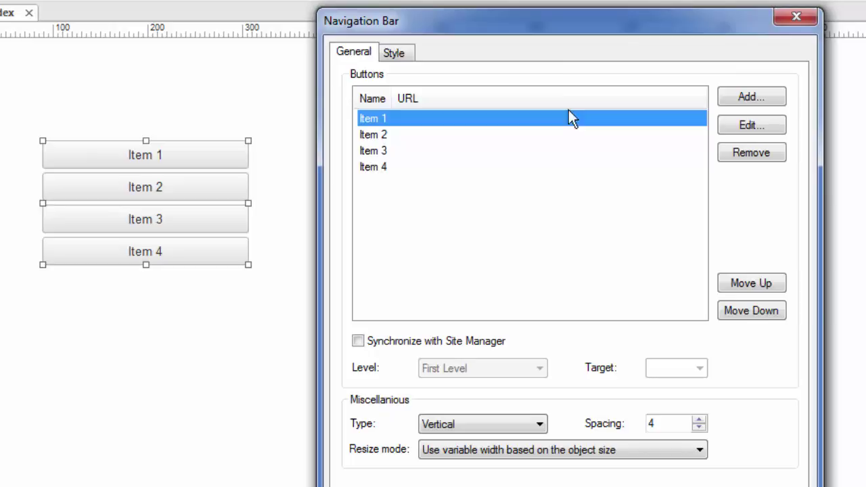
{"action": "left_click_drag", "start_coordinate": [559, 23], "coordinate": [552, 2]}
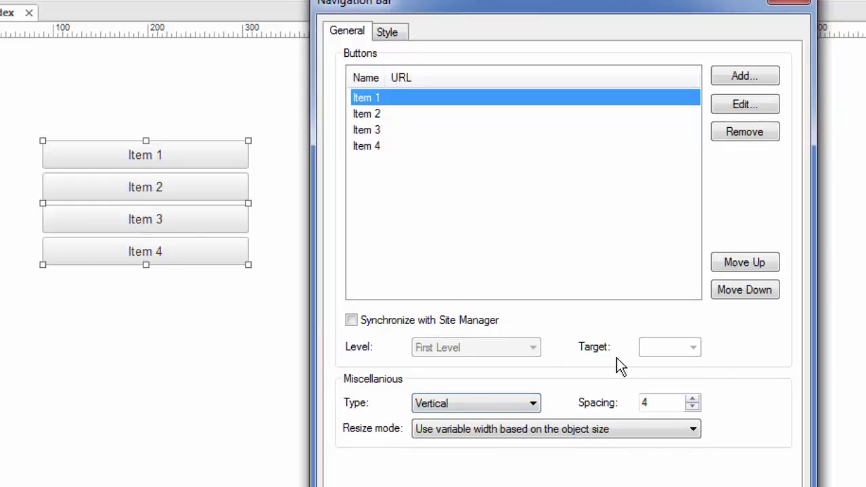
Step: Set the bar type to Horizontal and, after trying fixed-width and text-length resizing, keep object-size resizing
{"action": "left_click", "coordinate": [514, 405]}
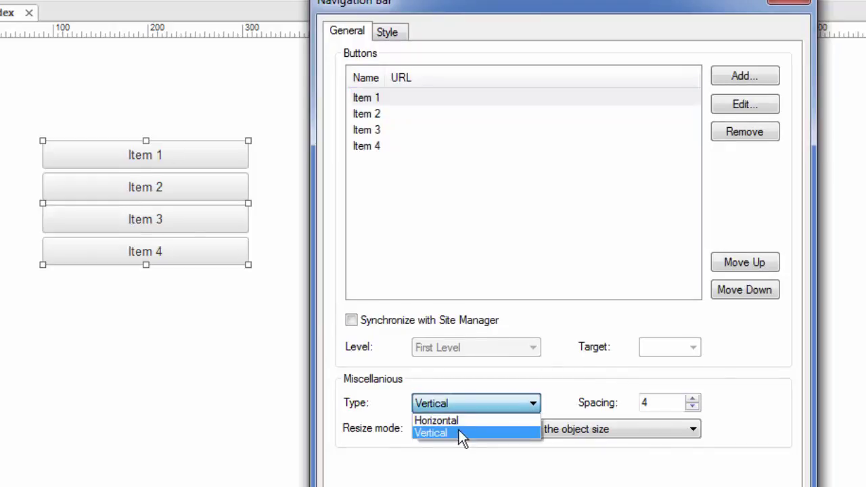
{"action": "left_click", "coordinate": [457, 418]}
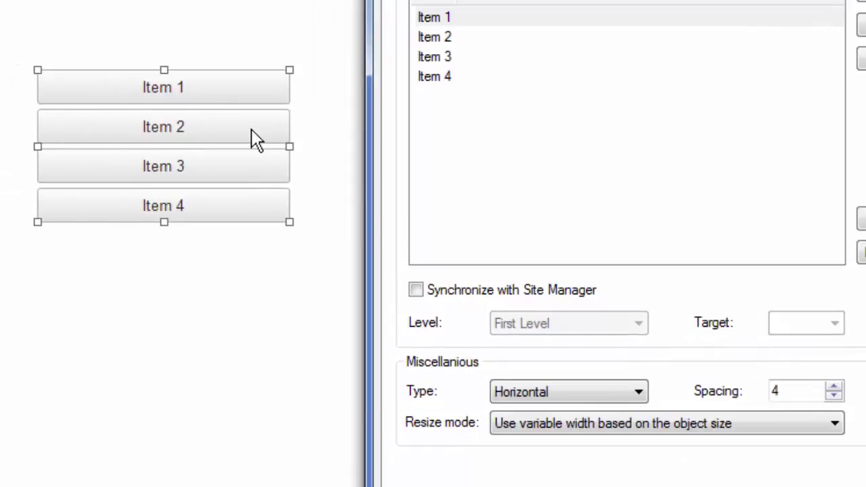
{"action": "left_click", "coordinate": [836, 423]}
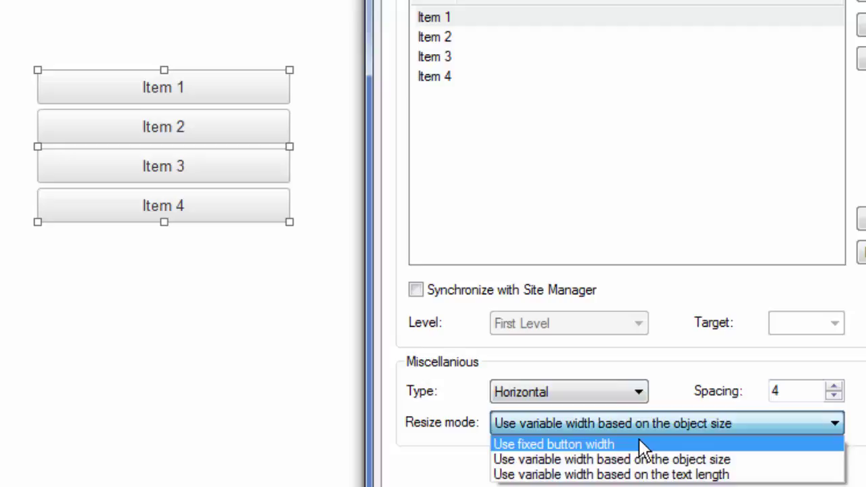
{"action": "left_click", "coordinate": [638, 441]}
{"action": "left_click", "coordinate": [651, 425]}
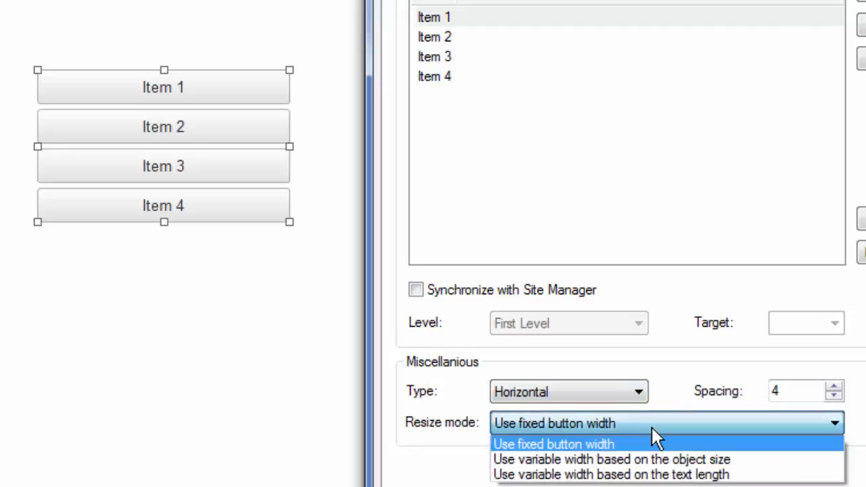
{"action": "left_click", "coordinate": [619, 475]}
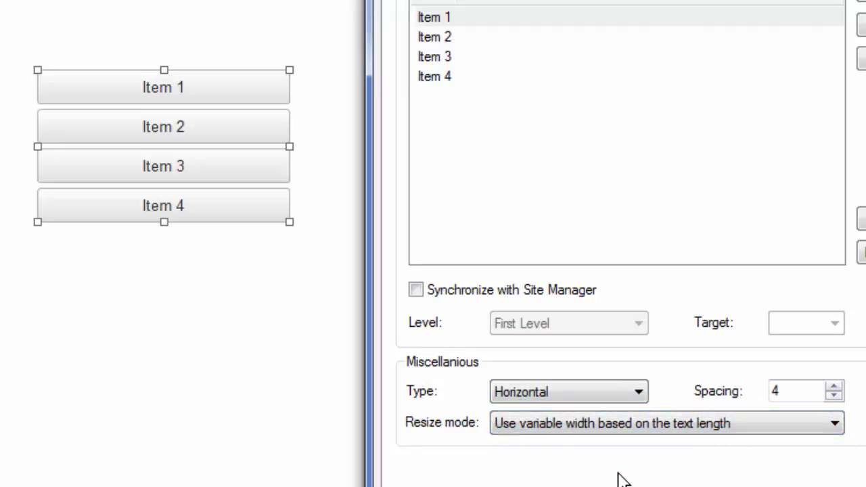
{"action": "left_click", "coordinate": [568, 424]}
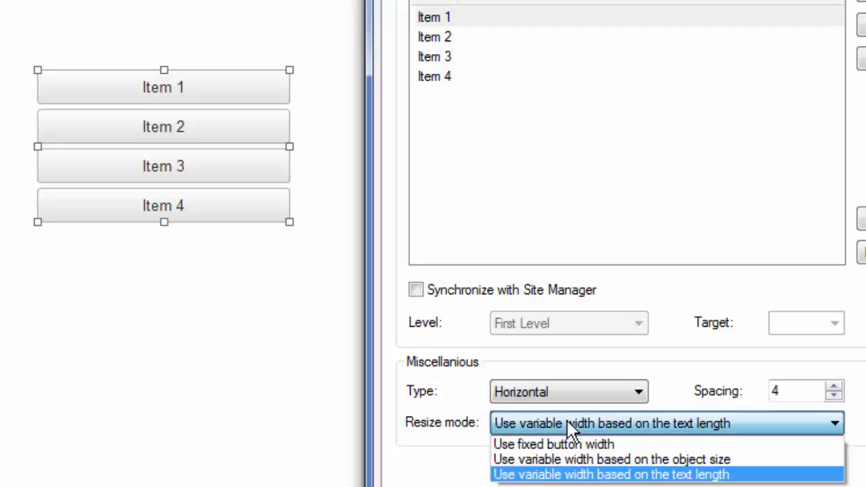
{"action": "left_click", "coordinate": [566, 460]}
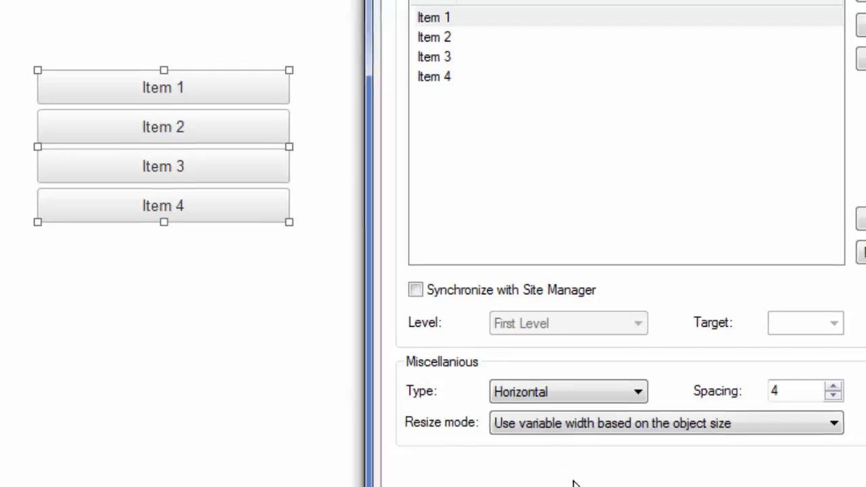
{"action": "key", "text": "Return"}
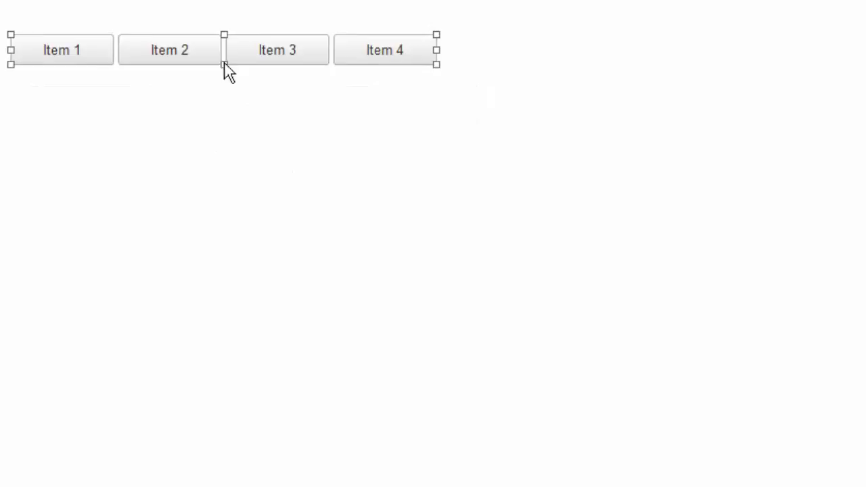
Step: Reopen the navigation bar's Style settings and move the dialog up to show the Preview section
{"action": "double_click", "coordinate": [256, 62]}
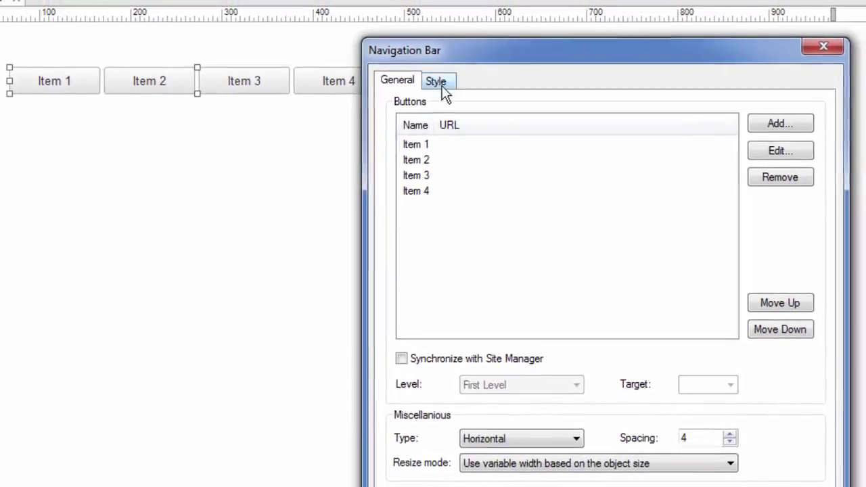
{"action": "left_click", "coordinate": [443, 77]}
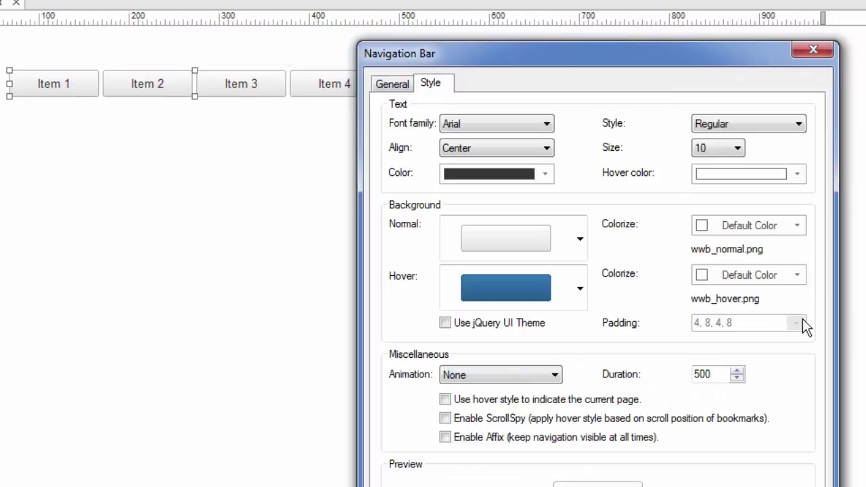
{"action": "left_click_drag", "start_coordinate": [639, 59], "coordinate": [636, 5]}
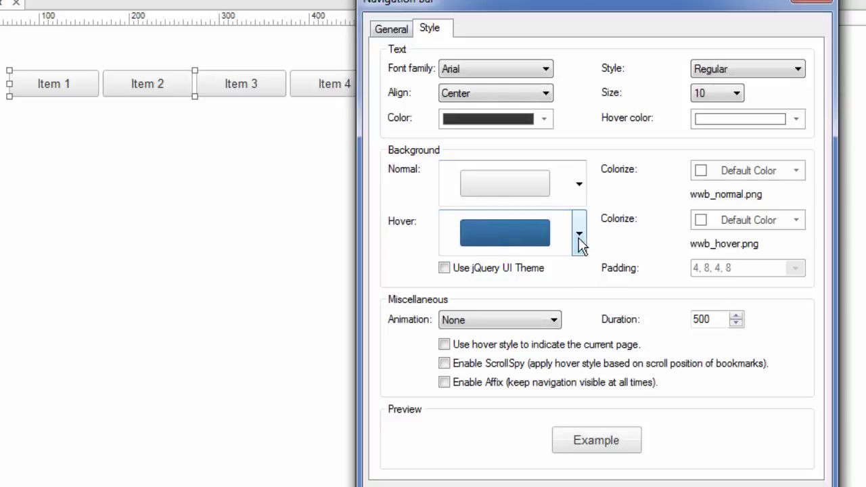
Step: Replace the custom Normal background image with the light preset button01.gif
{"action": "left_click", "coordinate": [578, 184]}
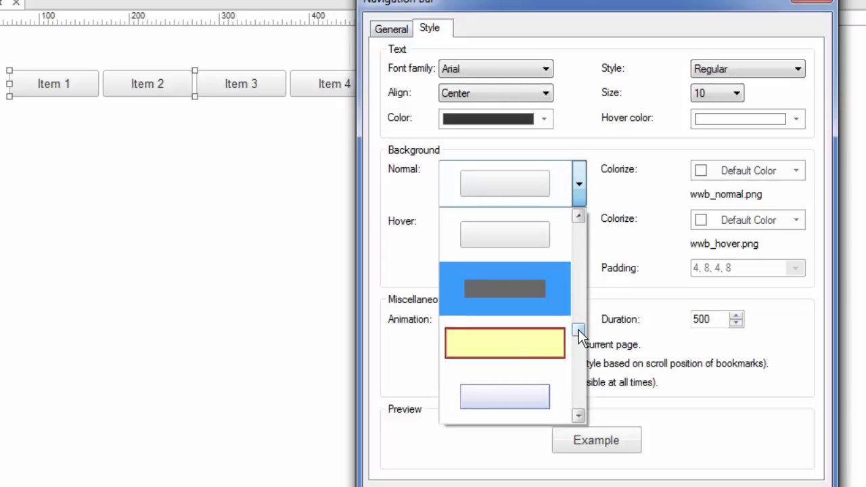
{"action": "left_click_drag", "start_coordinate": [575, 332], "coordinate": [584, 230]}
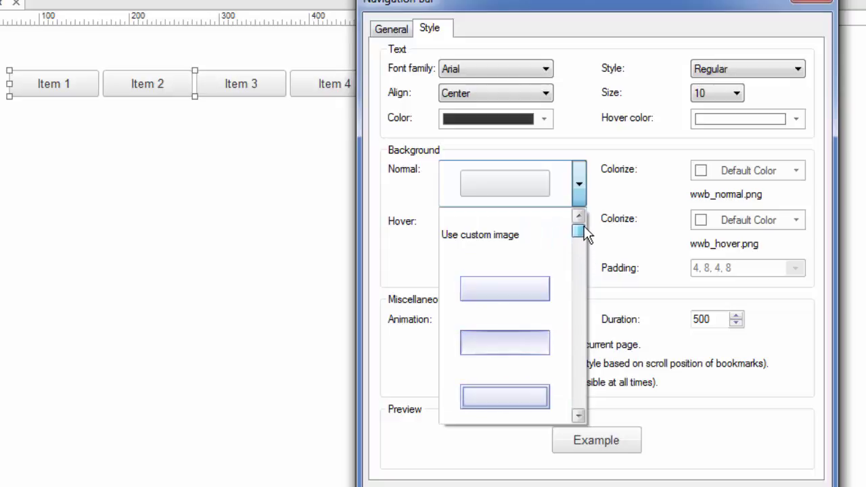
{"action": "left_click", "coordinate": [481, 235]}
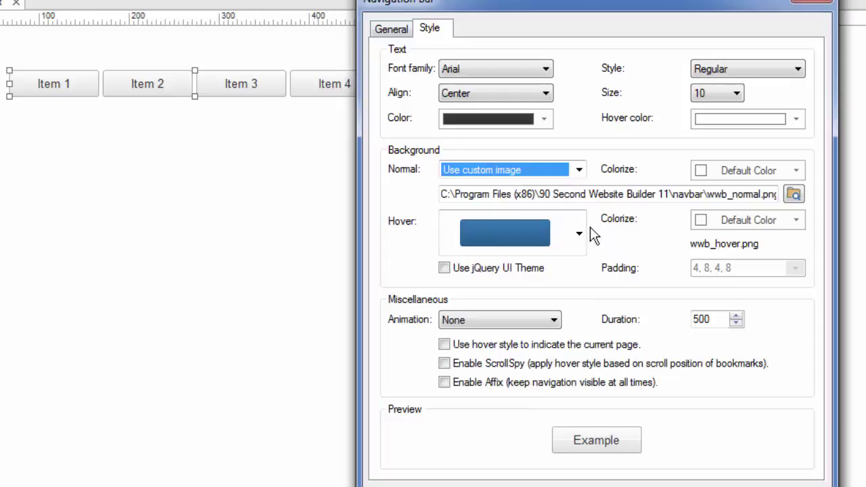
{"action": "left_click_drag", "start_coordinate": [598, 194], "coordinate": [793, 203]}
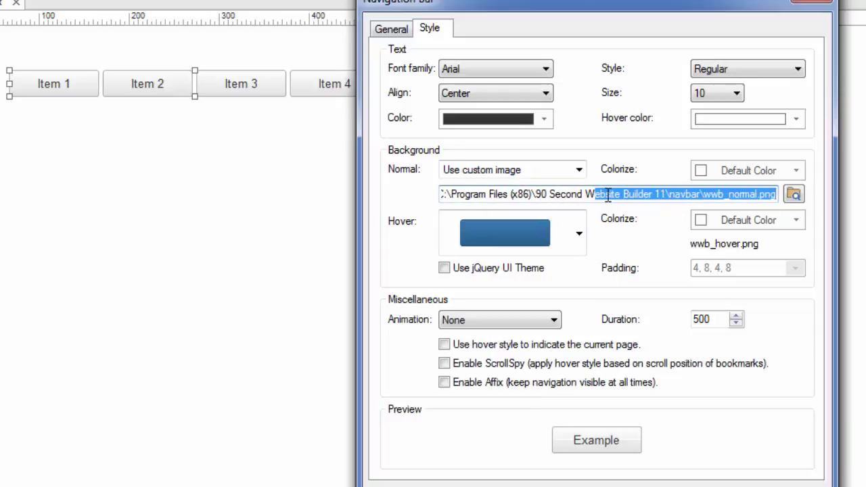
{"action": "left_click", "coordinate": [578, 170]}
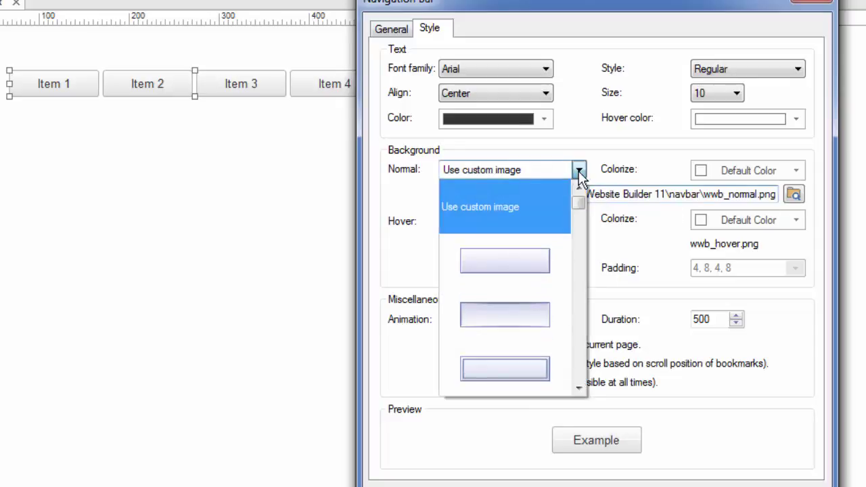
{"action": "left_click", "coordinate": [513, 261]}
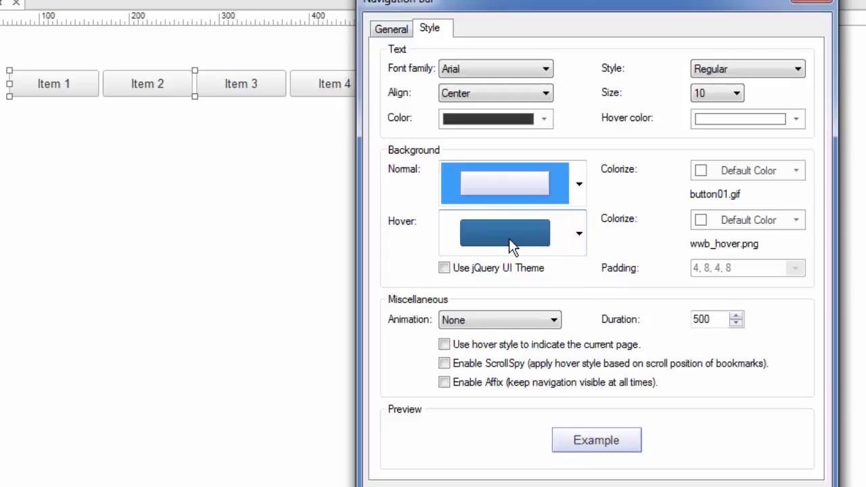
Step: Colorize the hover button image red from Recent Colors and tick Use jQuery UI Theme
{"action": "left_click", "coordinate": [794, 222]}
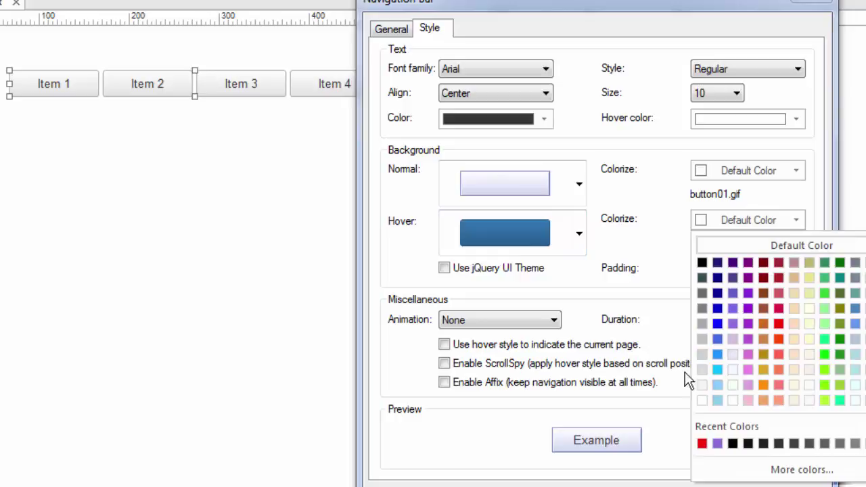
{"action": "left_click", "coordinate": [701, 442]}
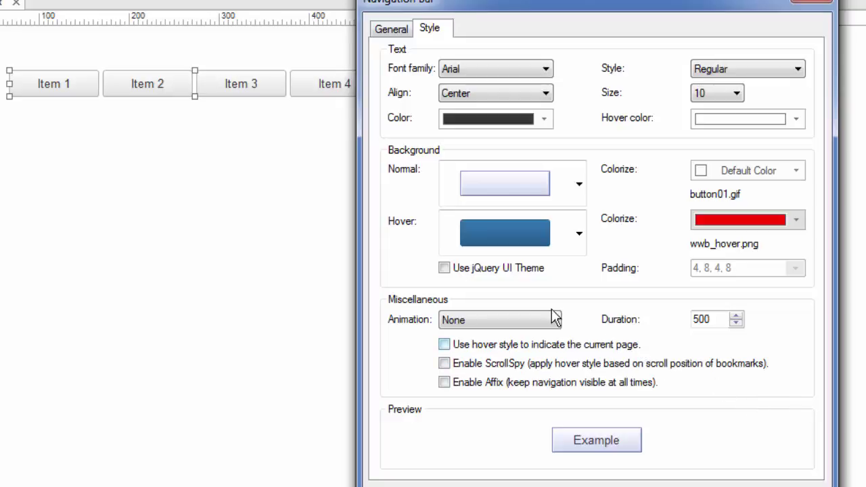
{"action": "left_click", "coordinate": [444, 269]}
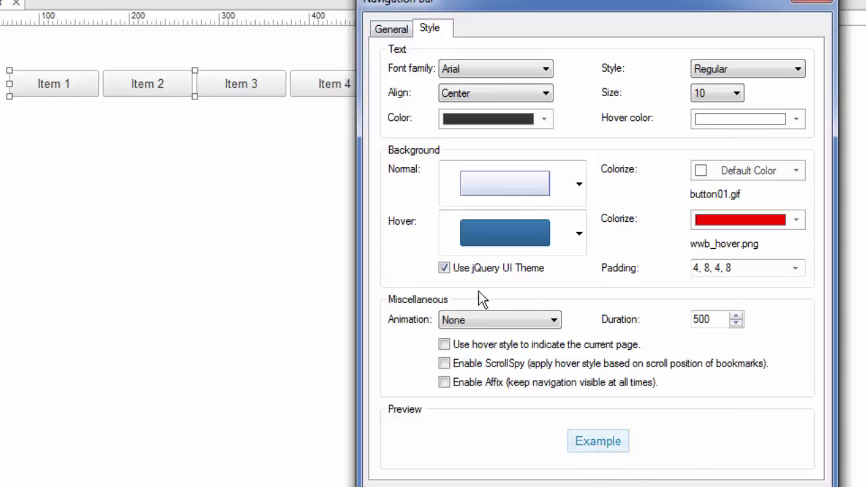
Step: Untick Use jQuery UI Theme, set the Animation to Fade, and apply the settings
{"action": "left_click", "coordinate": [445, 269]}
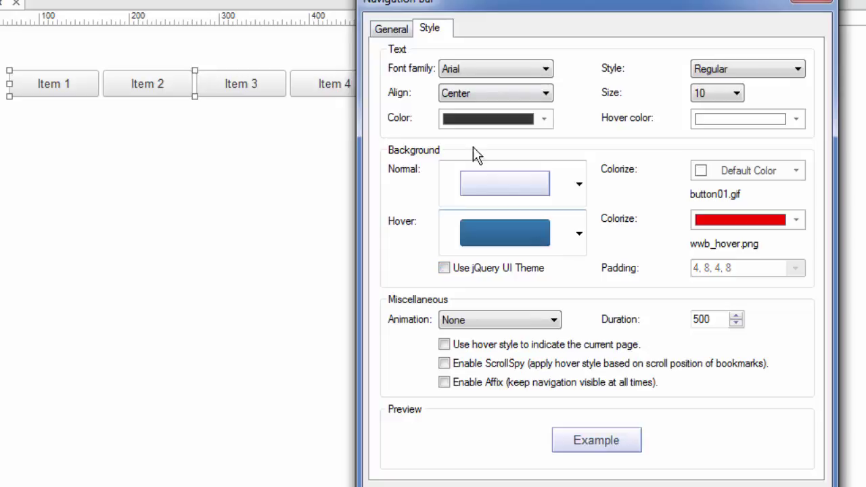
{"action": "left_click_drag", "start_coordinate": [653, 2], "coordinate": [657, 21]}
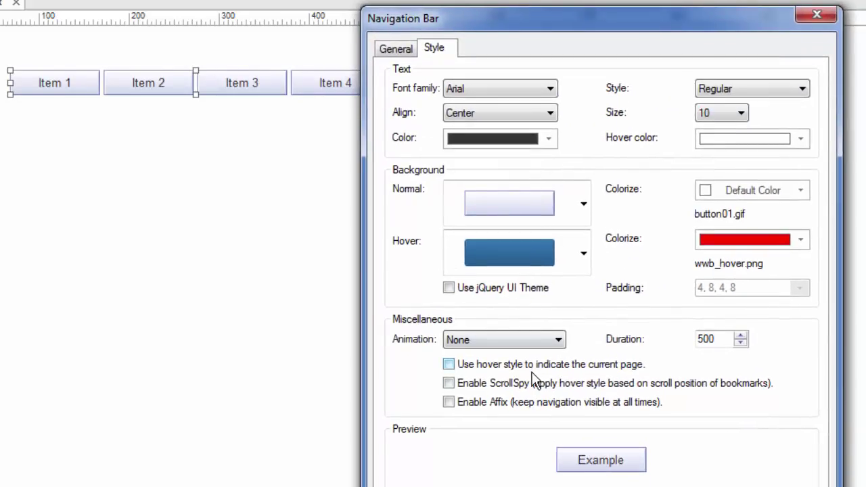
{"action": "left_click_drag", "start_coordinate": [581, 30], "coordinate": [595, 29]}
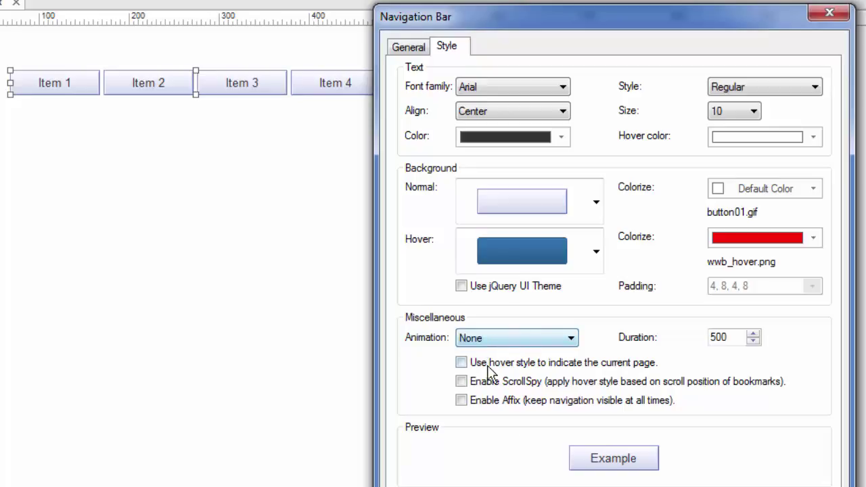
{"action": "left_click", "coordinate": [567, 340]}
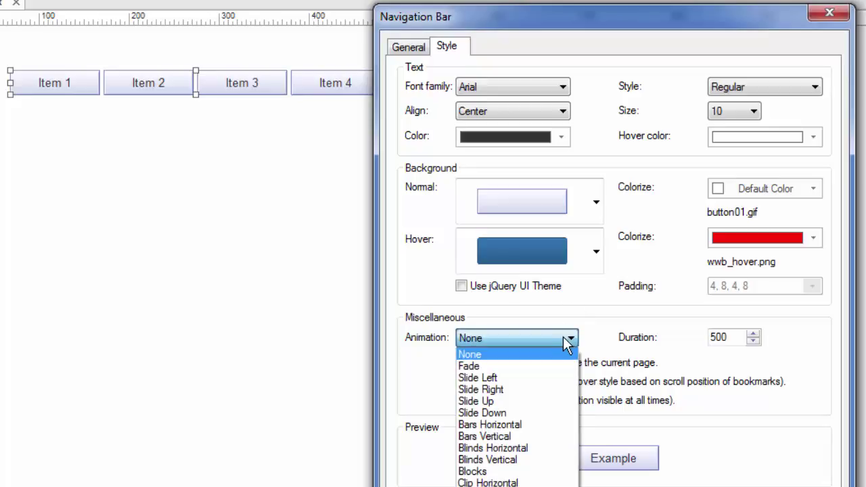
{"action": "left_click", "coordinate": [469, 366]}
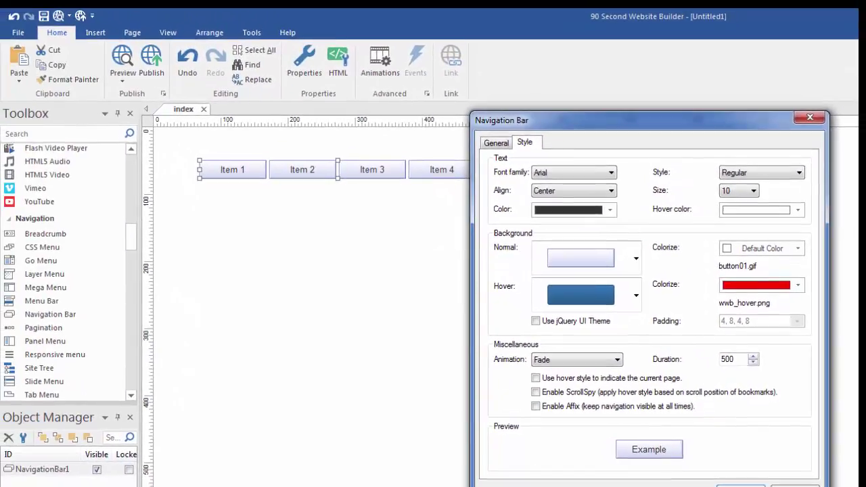
{"action": "key", "text": "Return"}
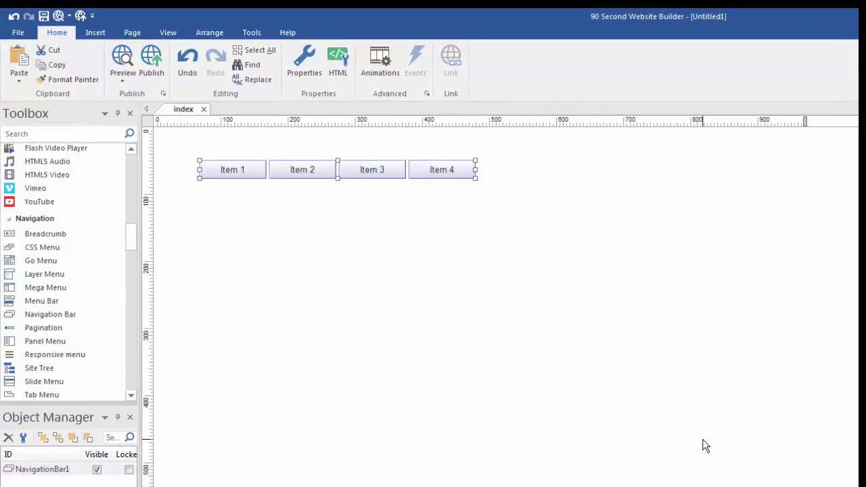
{"action": "key", "text": "F5"}
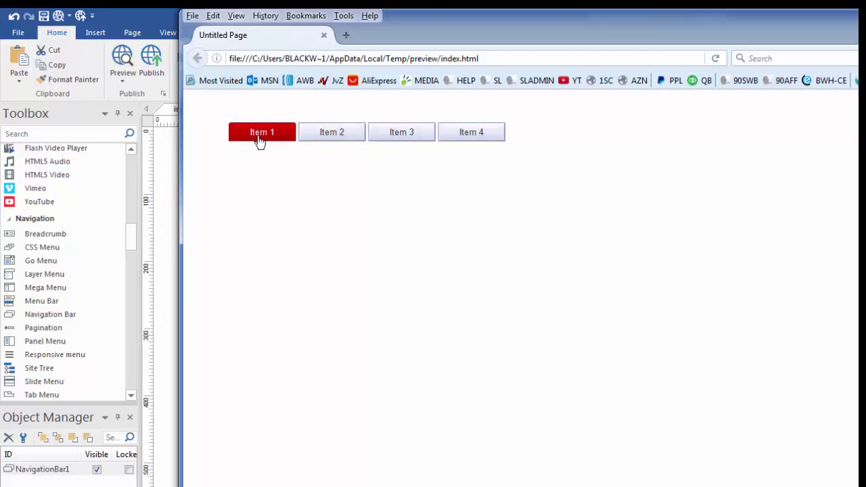
{"action": "key", "text": "alt+F4"}
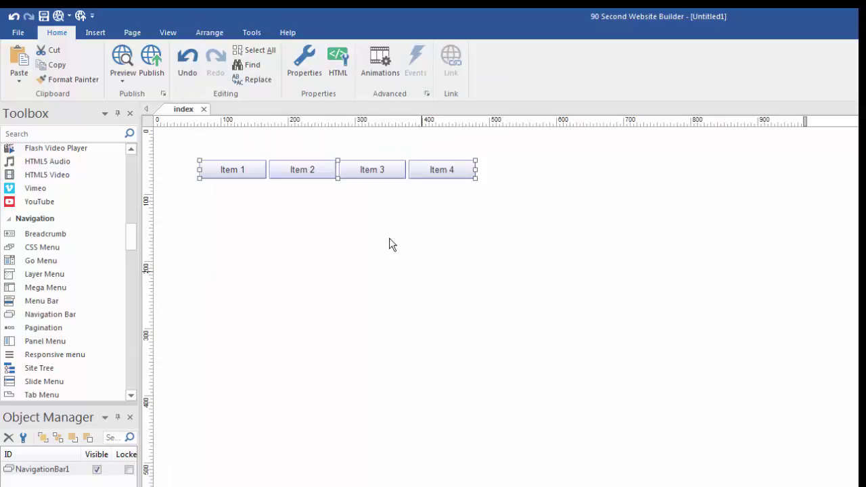
Step: Reopen the Style settings, keep Fade as the animation, and switch off current-page hover highlighting
{"action": "double_click", "coordinate": [355, 169]}
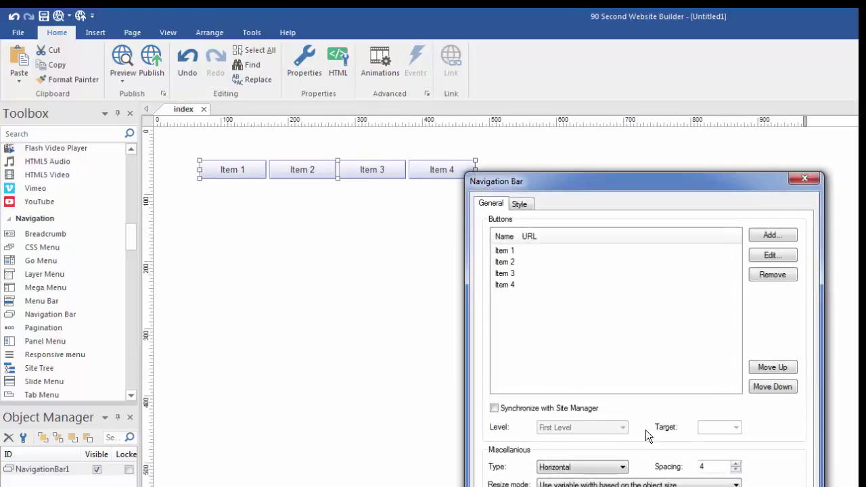
{"action": "left_click", "coordinate": [518, 205]}
{"action": "left_click", "coordinate": [612, 421]}
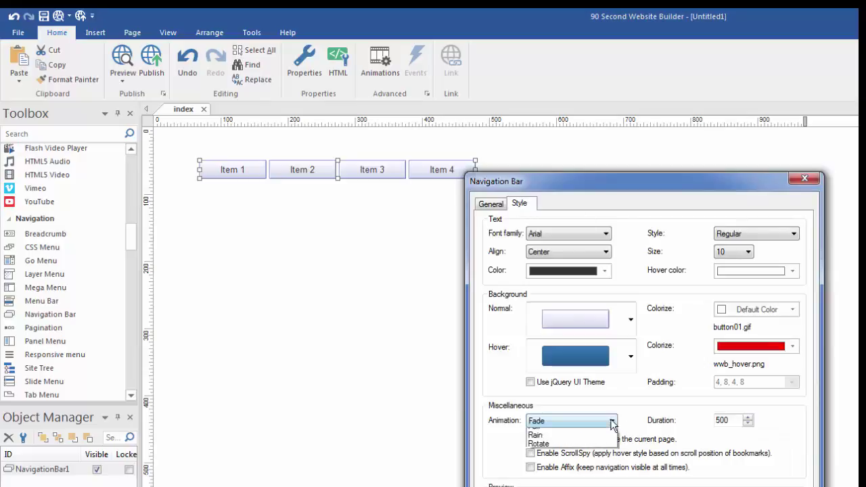
{"action": "left_click", "coordinate": [781, 470]}
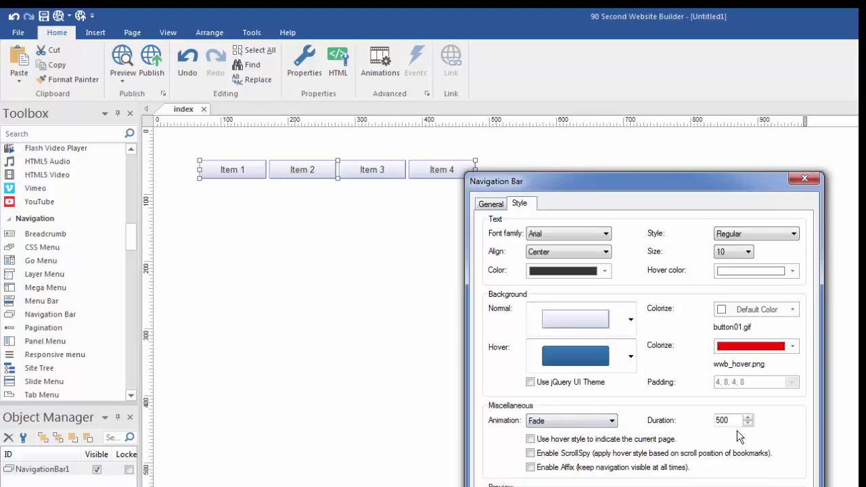
{"action": "key", "text": "Tab"}
{"action": "key", "text": "space"}
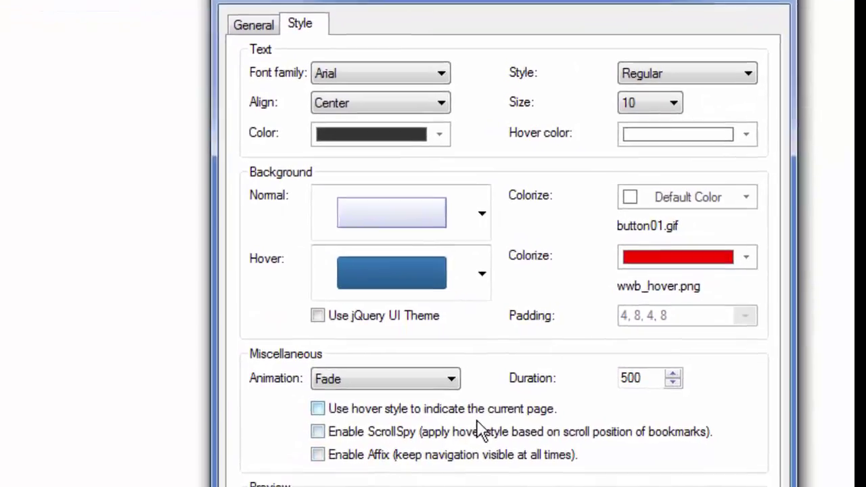
{"action": "left_click", "coordinate": [244, 398]}
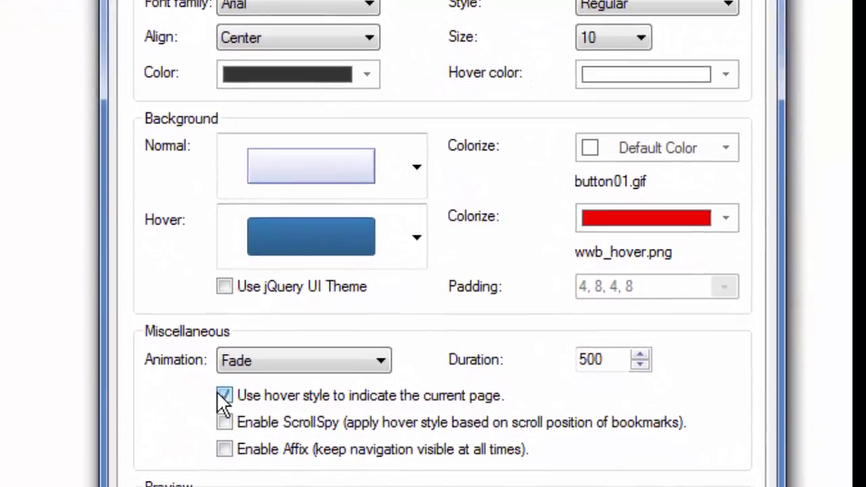
{"action": "left_click", "coordinate": [224, 397]}
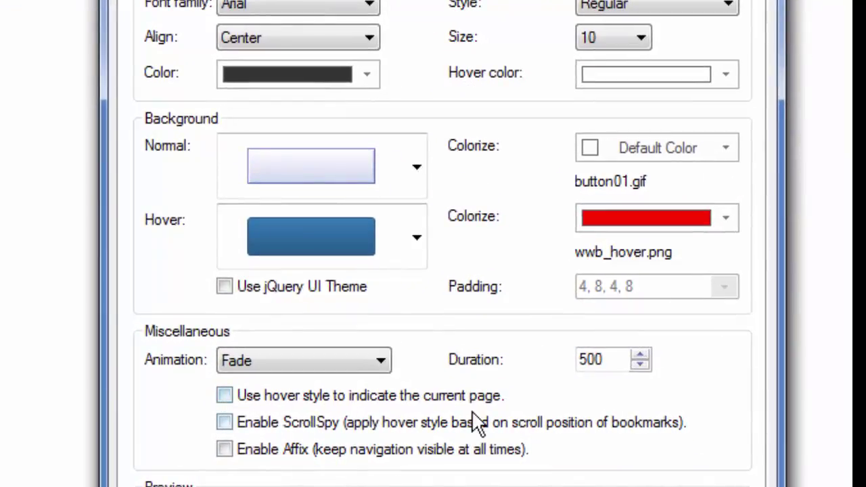